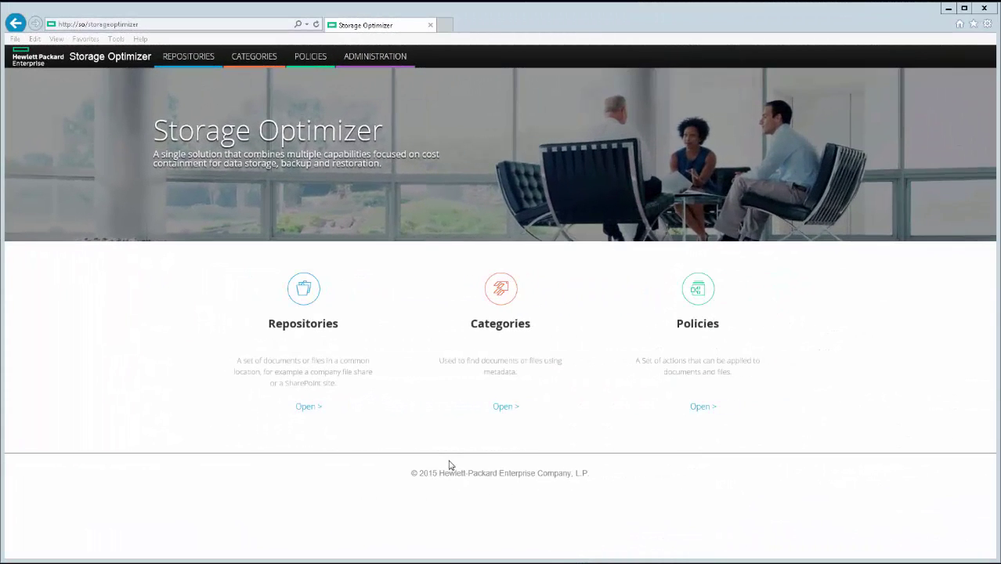
Step: Browse the FileShare repository's files and view the details of stock market metaphors.doc
left_click(311, 300)
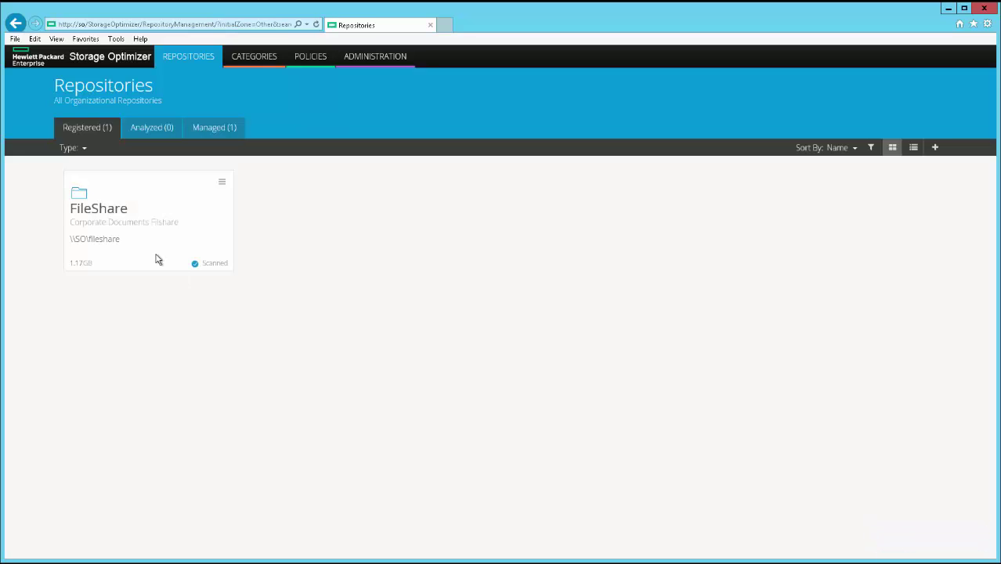
left_click(134, 223)
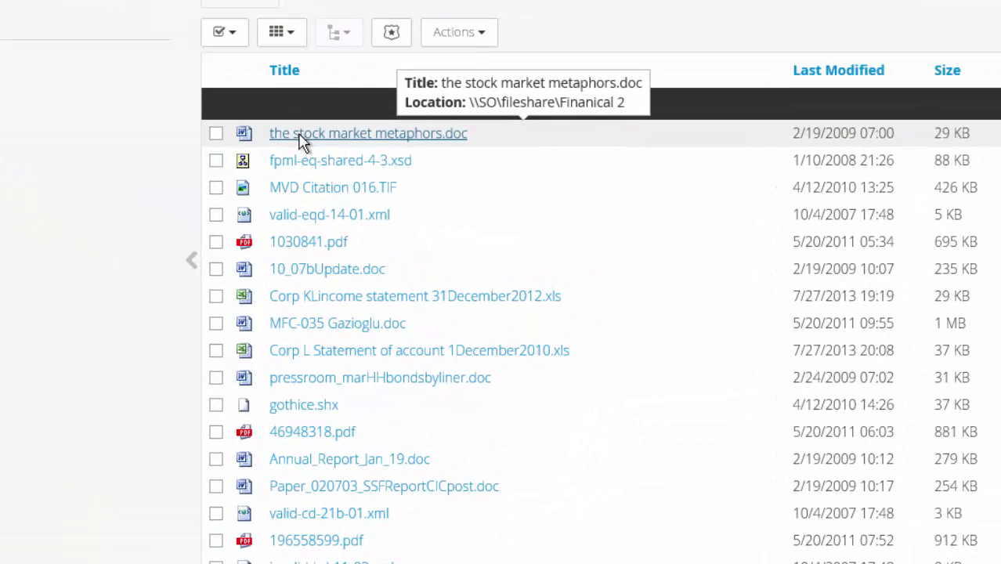
left_click(475, 247)
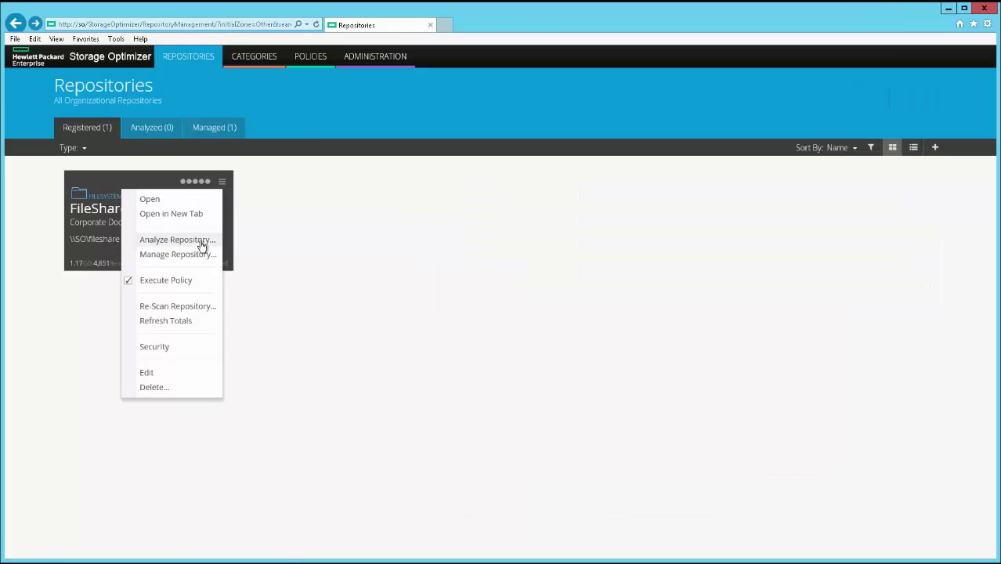
Step: Run Analyze Repository on FileShare and scroll its Summary dashboard showing 1.1GB potential savings
left_click(202, 247)
left_click(573, 373)
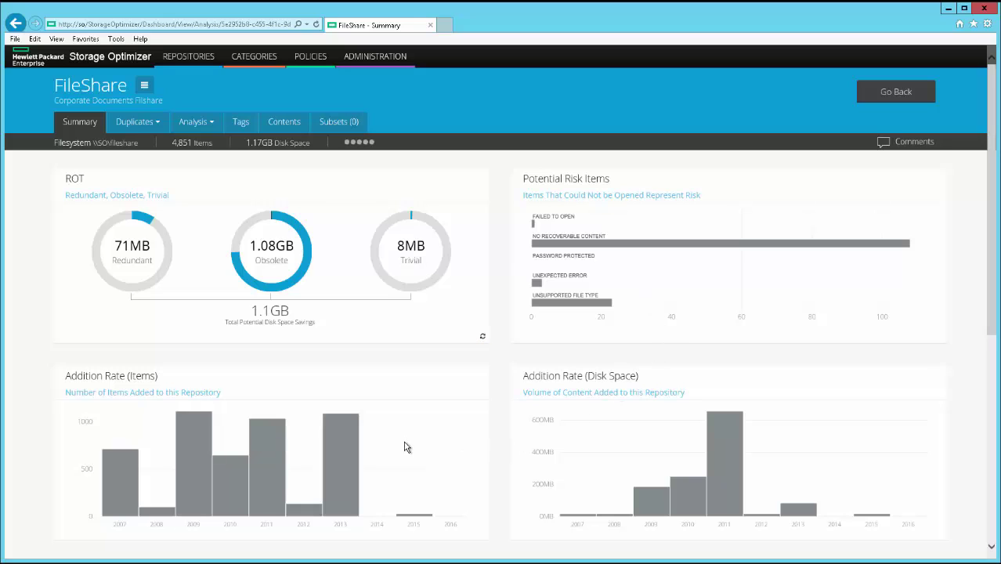
left_click(991, 530)
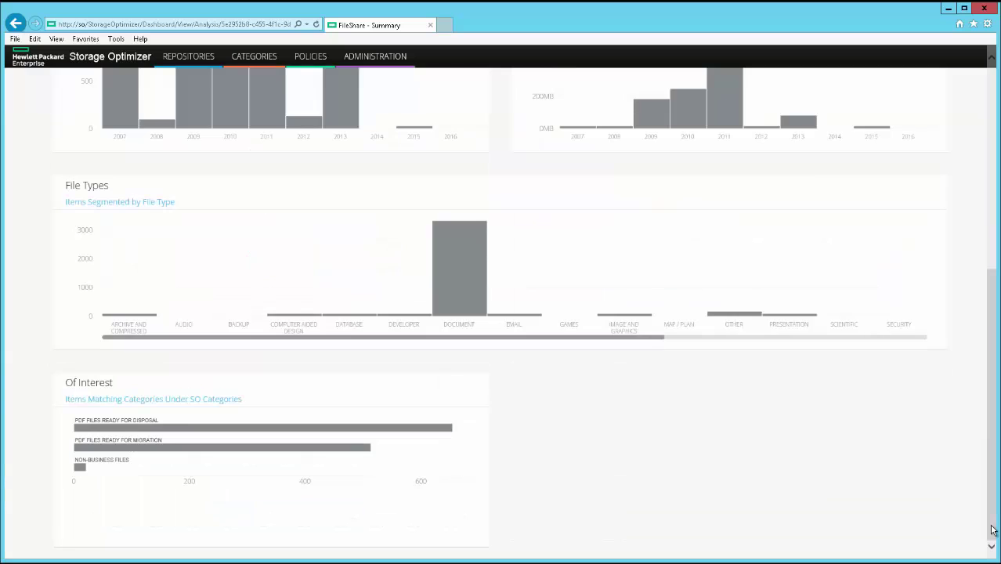
scroll(311, 65, "up", 5)
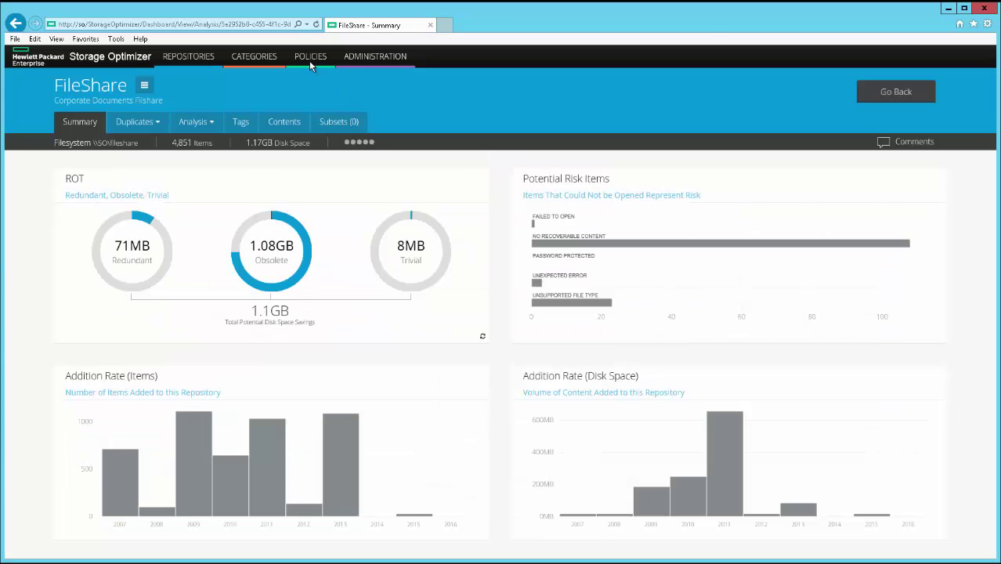
Step: Show the Policies page with its five policies, including Archive DP documents and Delete Archived Items
left_click(310, 57)
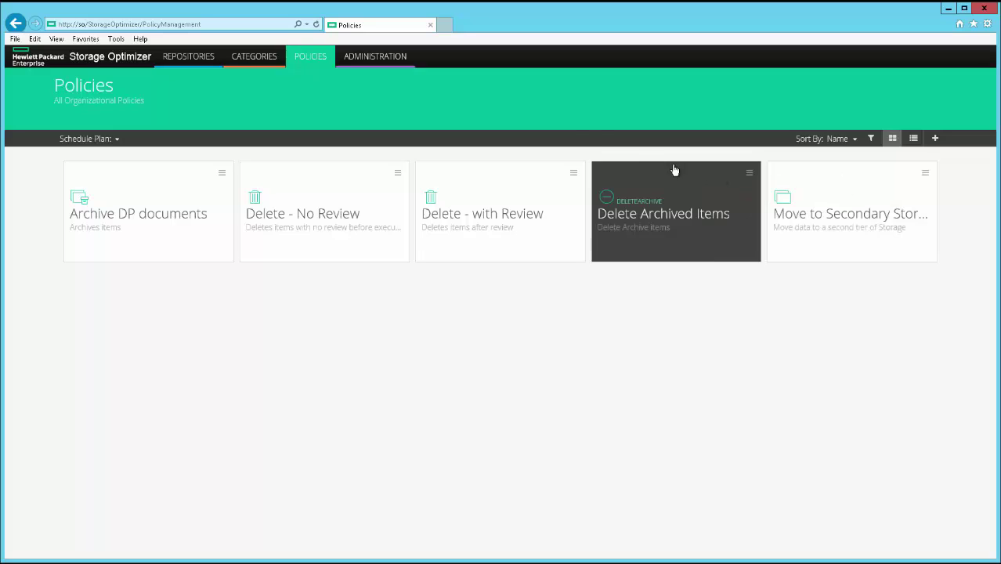
Step: Return to Repositories and expand the scheduling settings of the DP_Fileshare repository
left_click(208, 61)
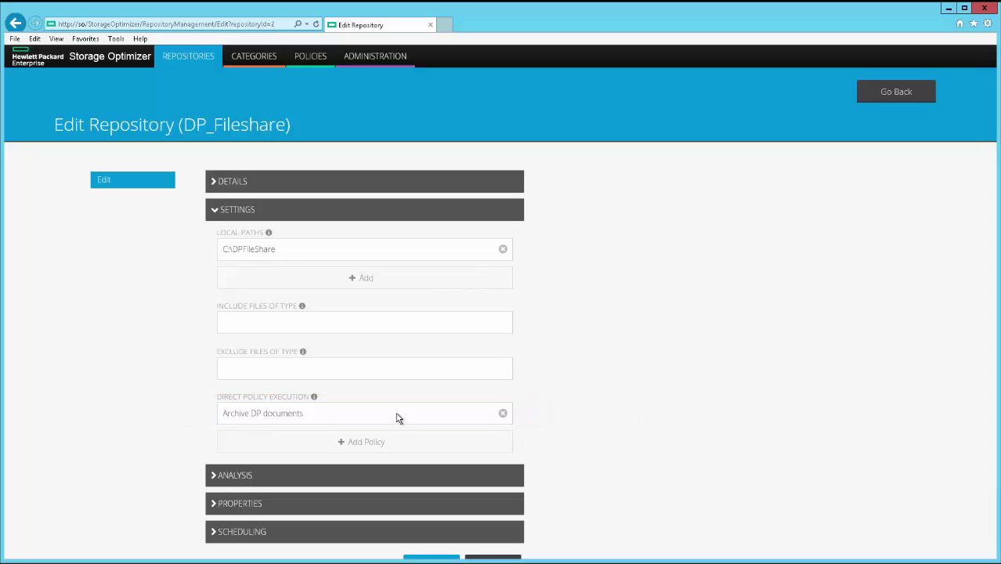
left_click(212, 532)
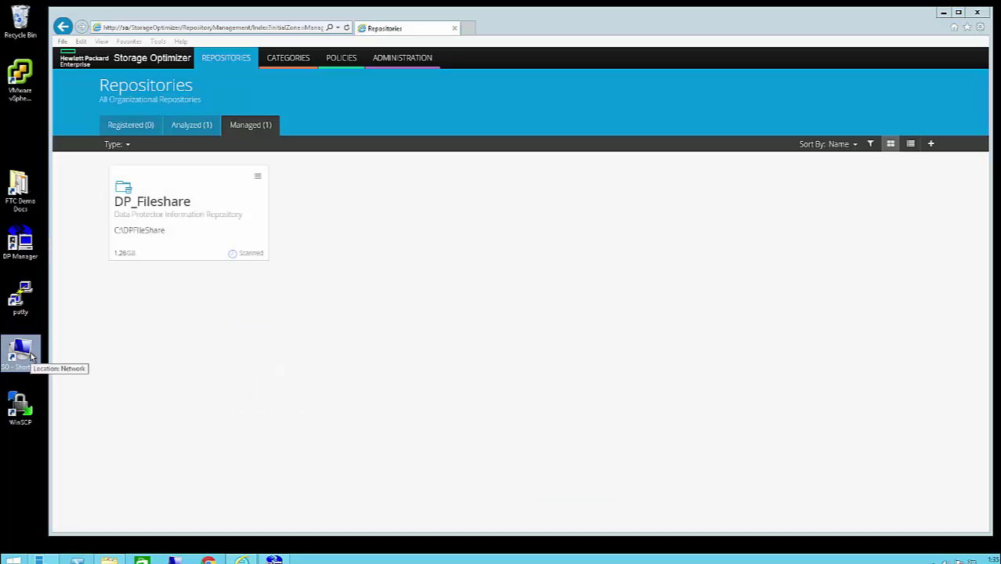
Step: Browse the SO share to DPFileshare\DP5 and open 03_productstructure.pdf in Acrobat Reader
double_click(31, 357)
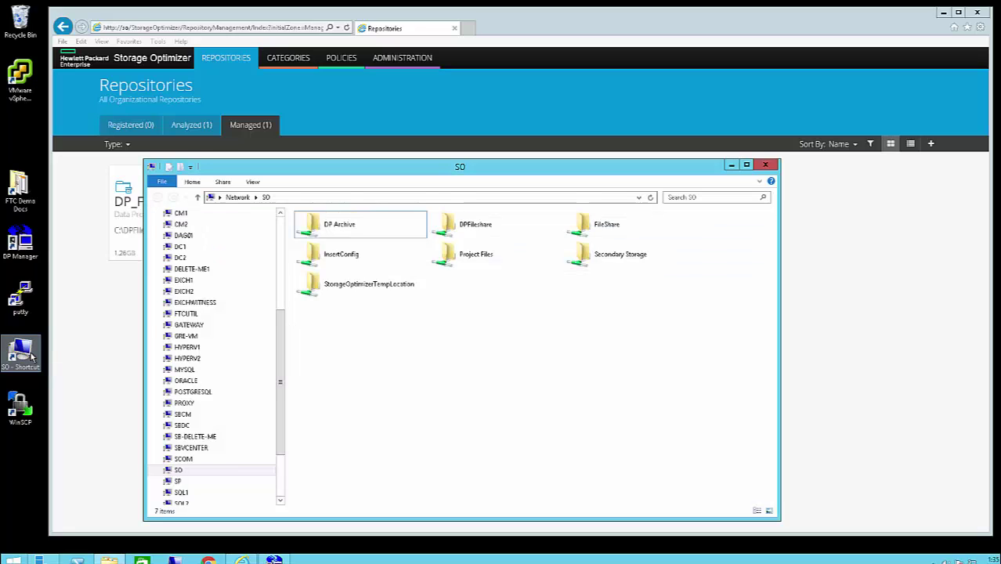
double_click(476, 226)
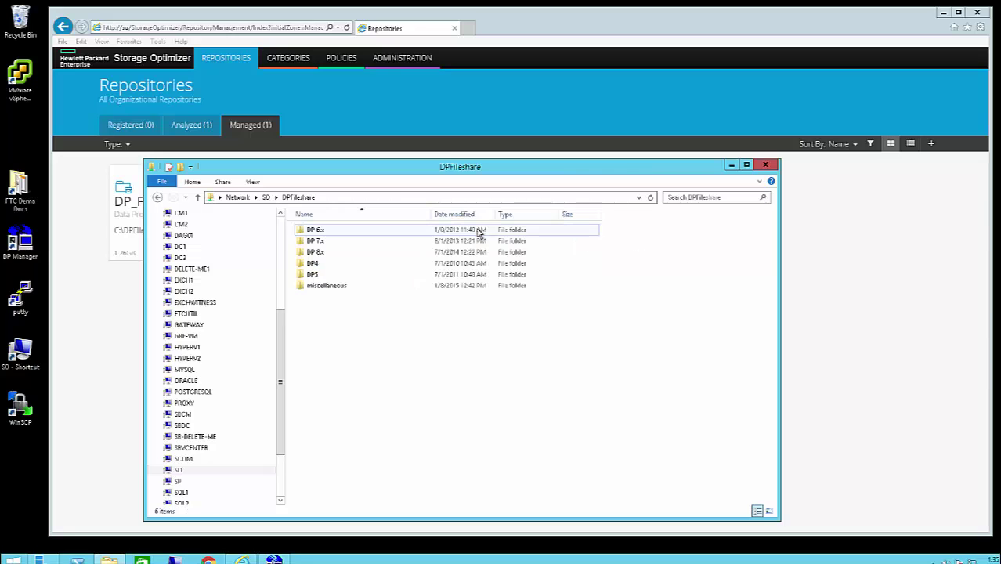
double_click(311, 274)
left_click(323, 252)
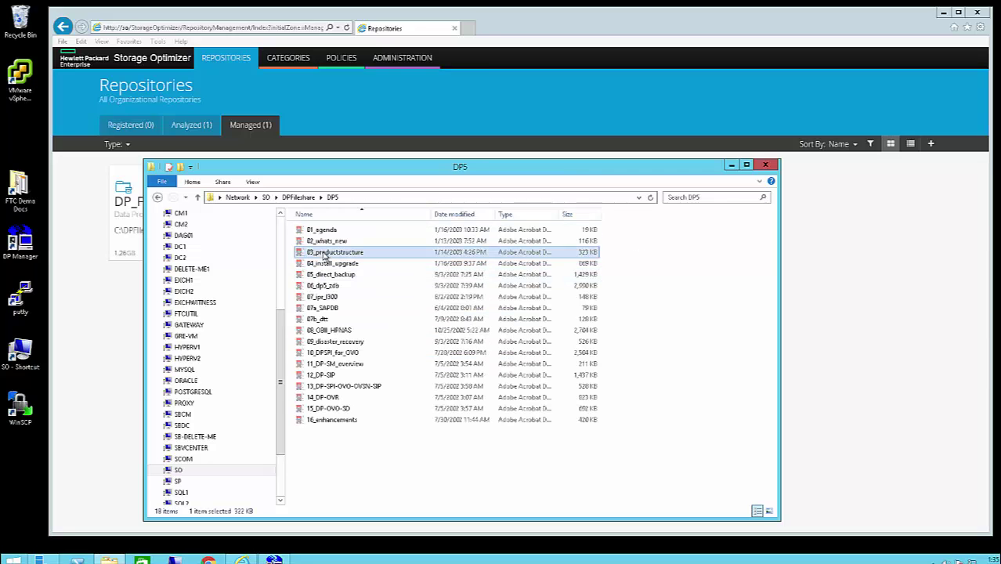
double_click(324, 256)
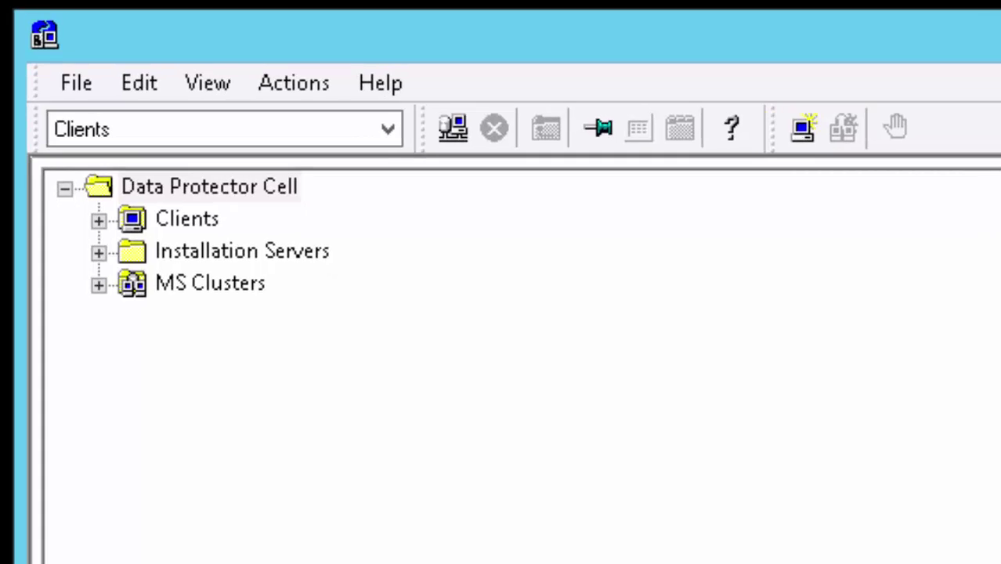
Step: Switch Data Protector Manager to the Backup context and expand the Backup Specifications categories
left_click(386, 133)
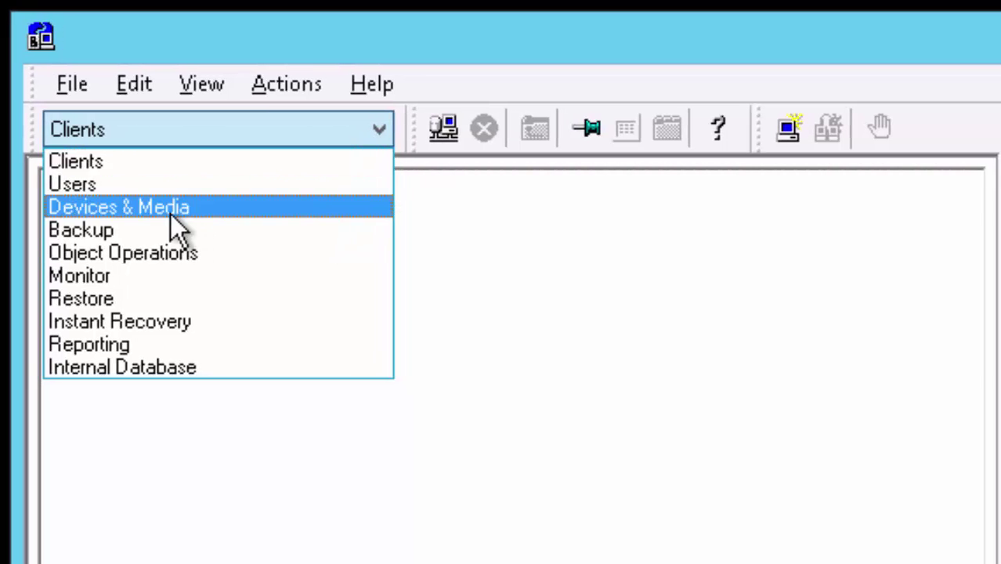
left_click(114, 233)
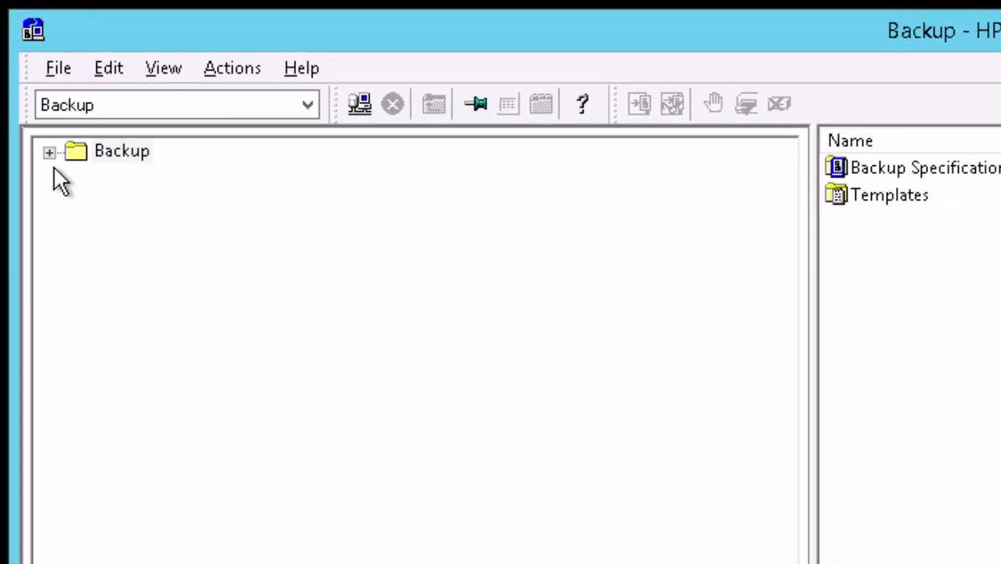
left_click(52, 152)
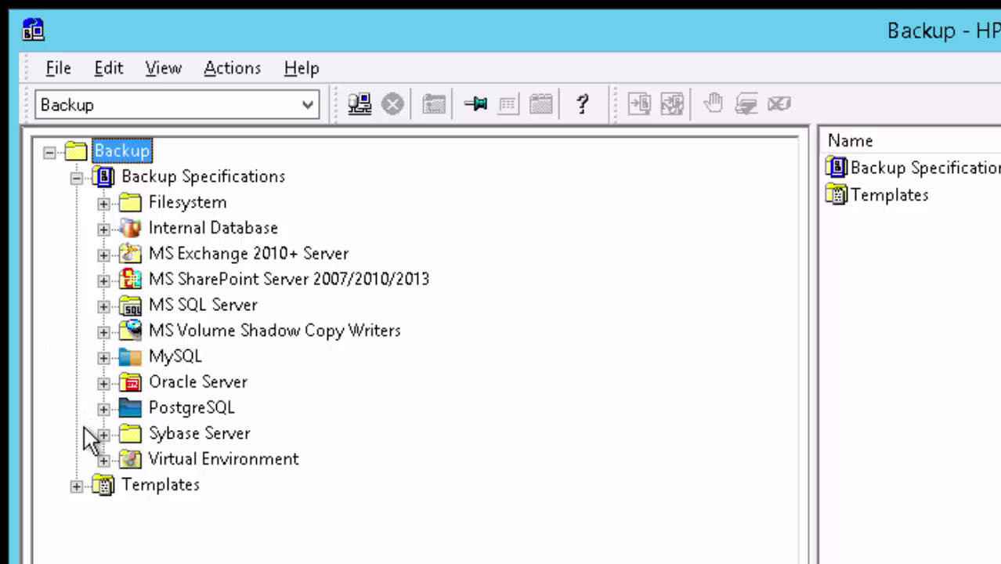
left_click(188, 468)
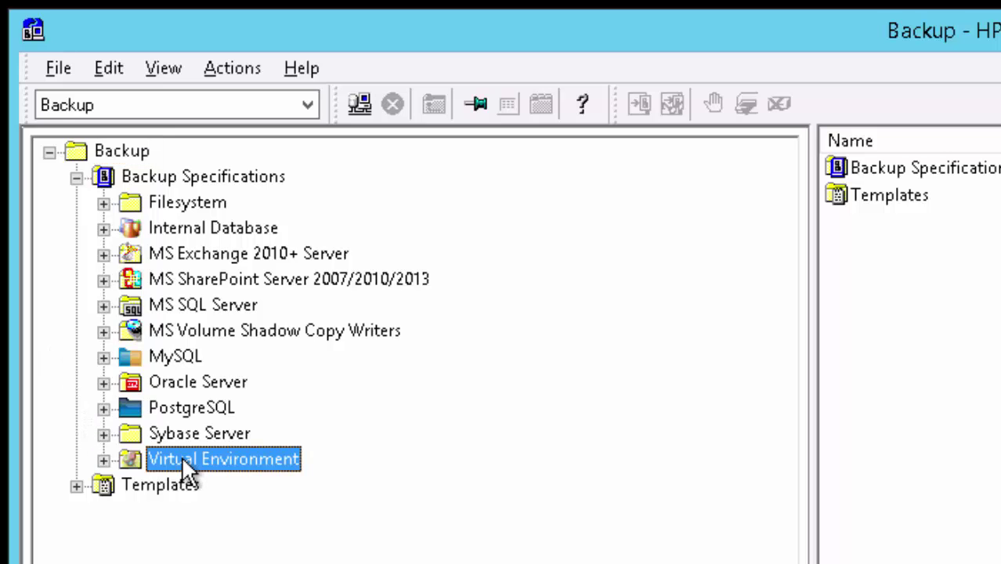
right_click(188, 468)
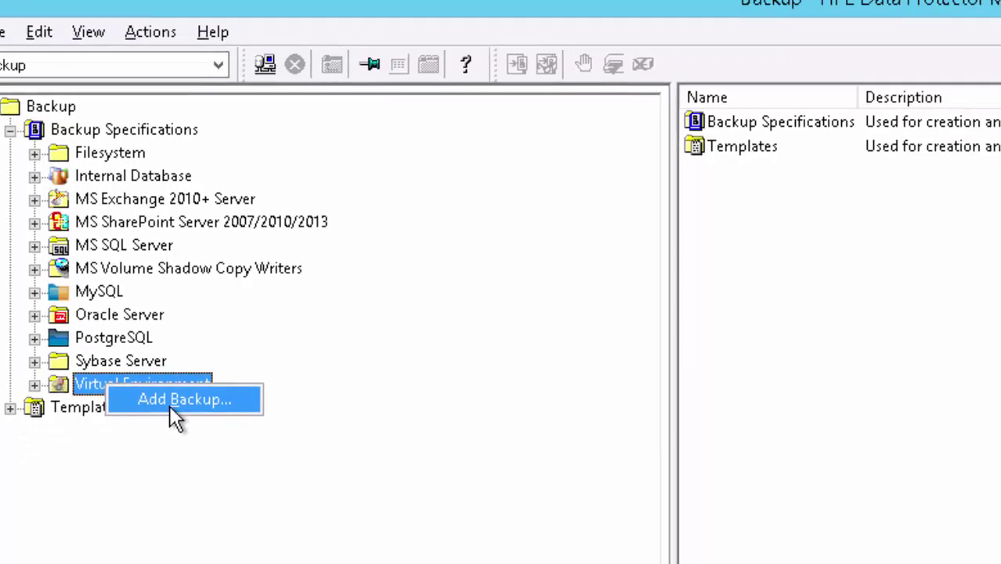
left_click(171, 401)
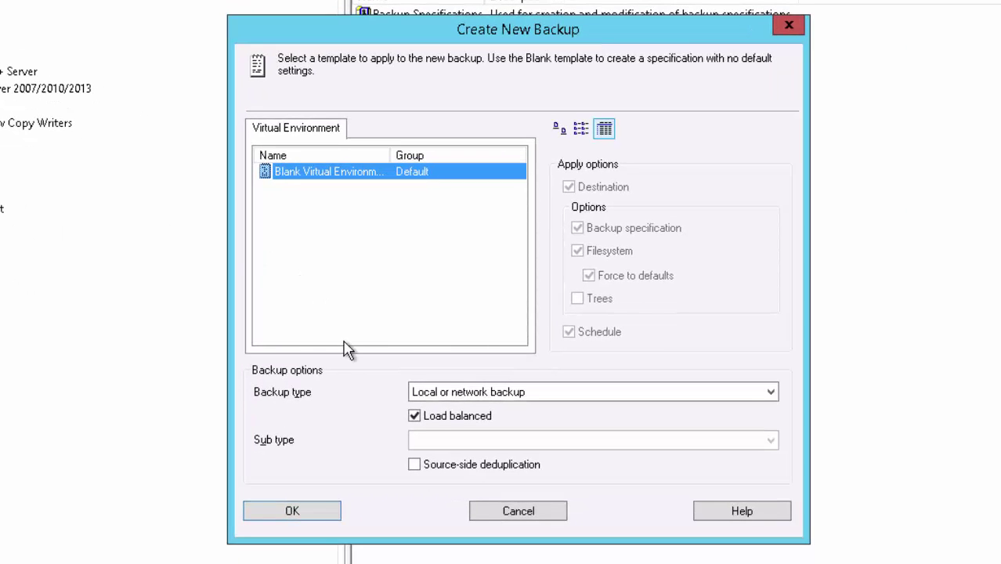
left_click(420, 473)
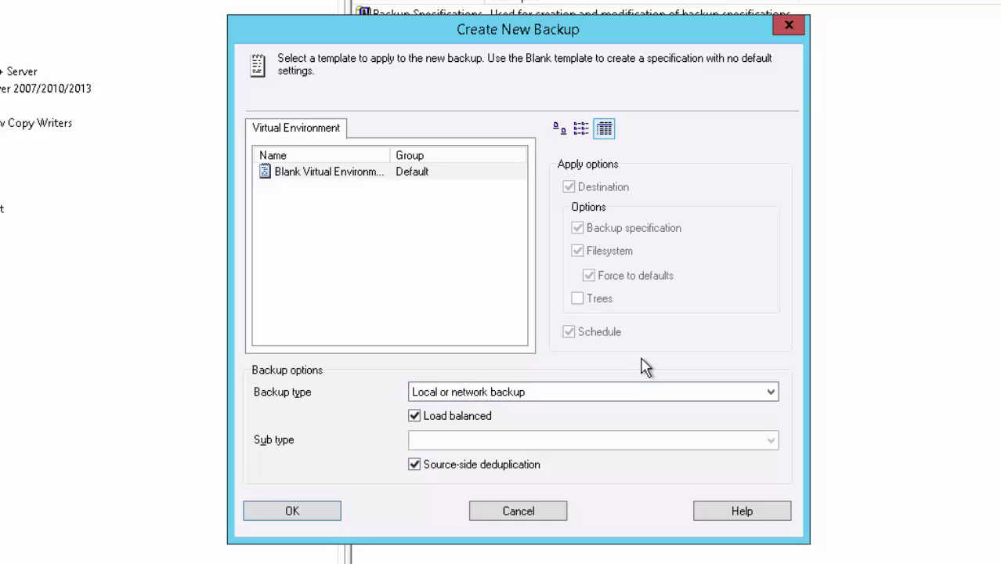
left_click(772, 396)
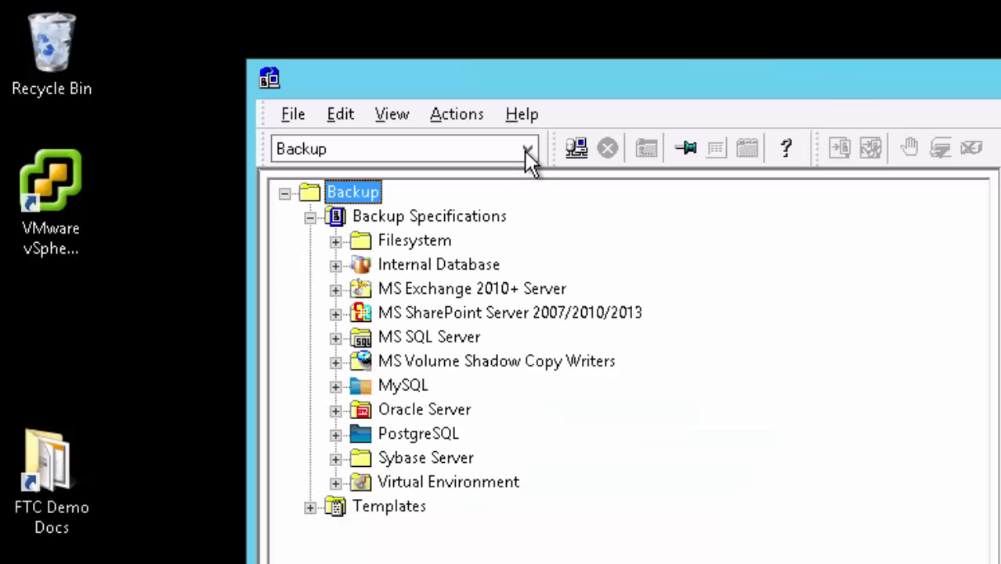
Step: In the Restore context, mark the BN virtual machine from FTC-Demo and view its VM Options
left_click(525, 150)
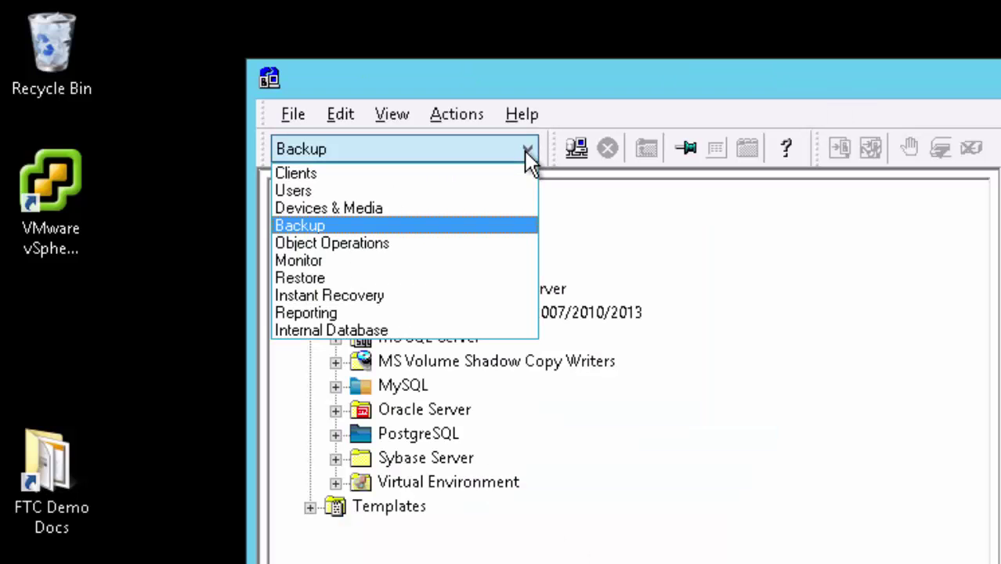
left_click(365, 278)
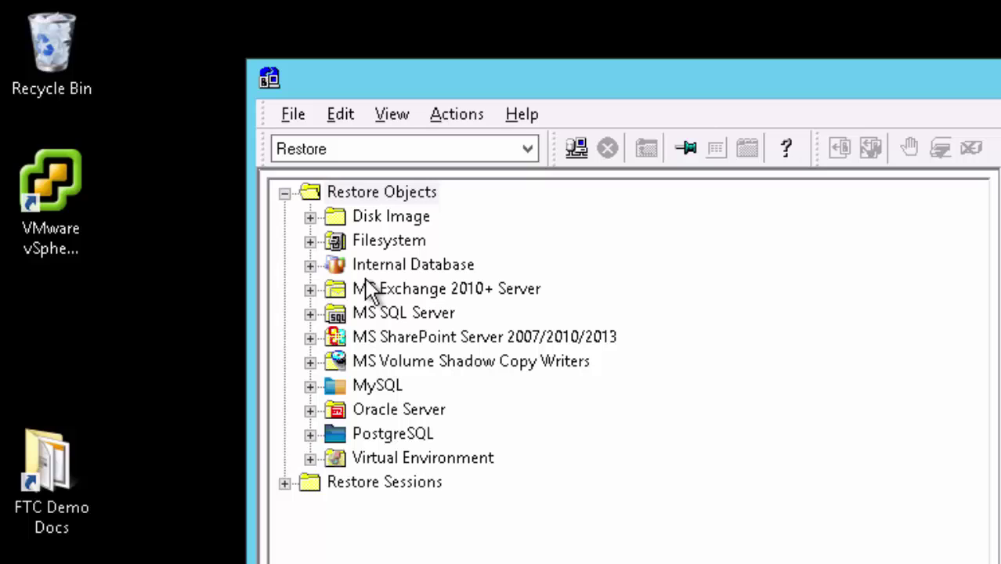
left_click(310, 459)
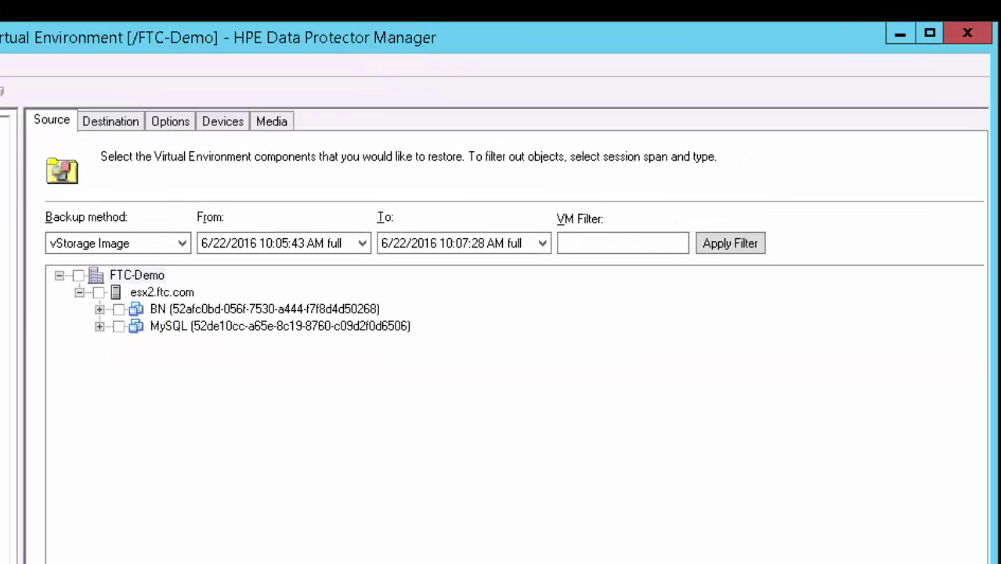
left_click(118, 310)
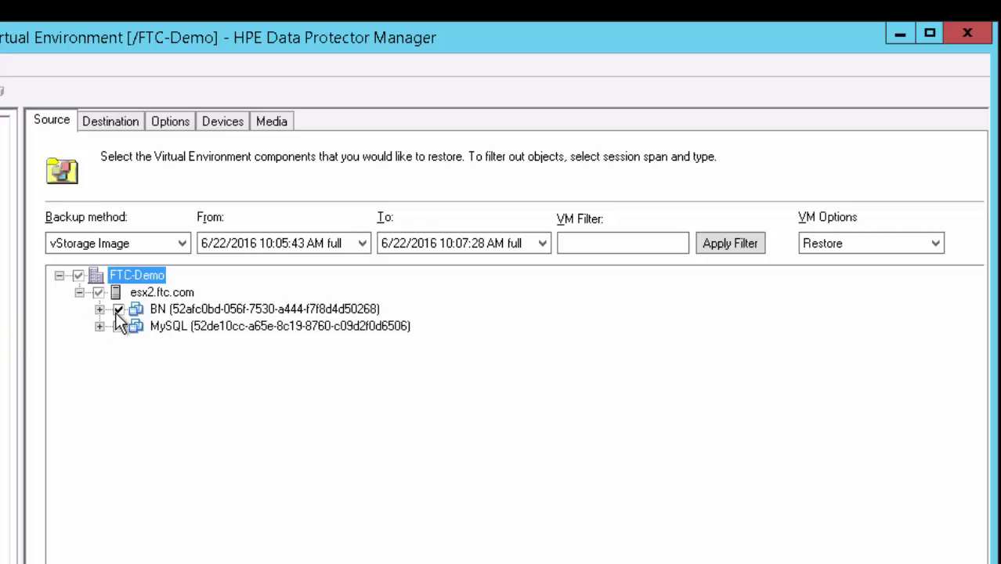
left_click(935, 243)
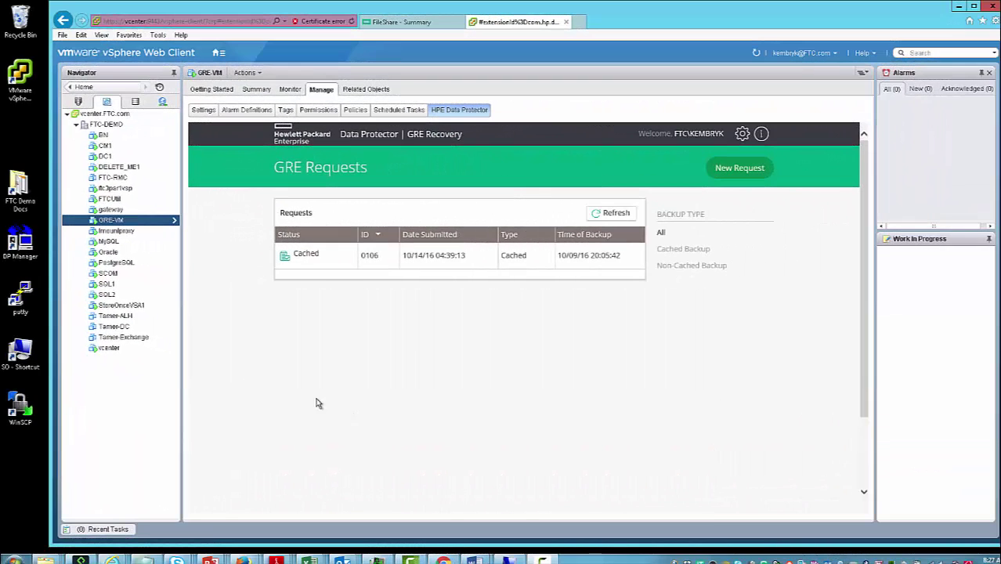
Step: Browse the cached GRE request through scsi0:0, Partition 2 and Back Me Up, selecting Concepts.pdf
left_click(321, 260)
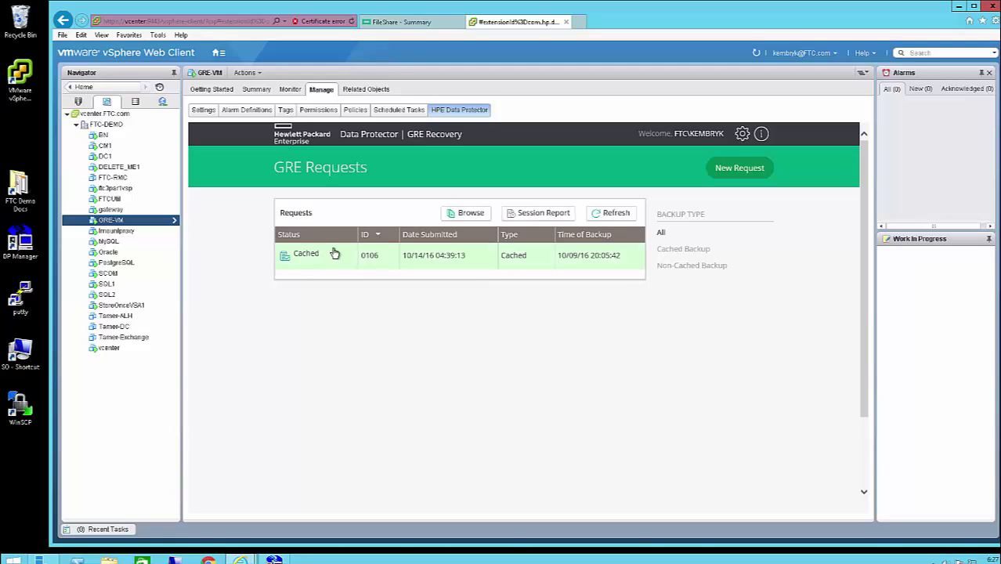
left_click(467, 216)
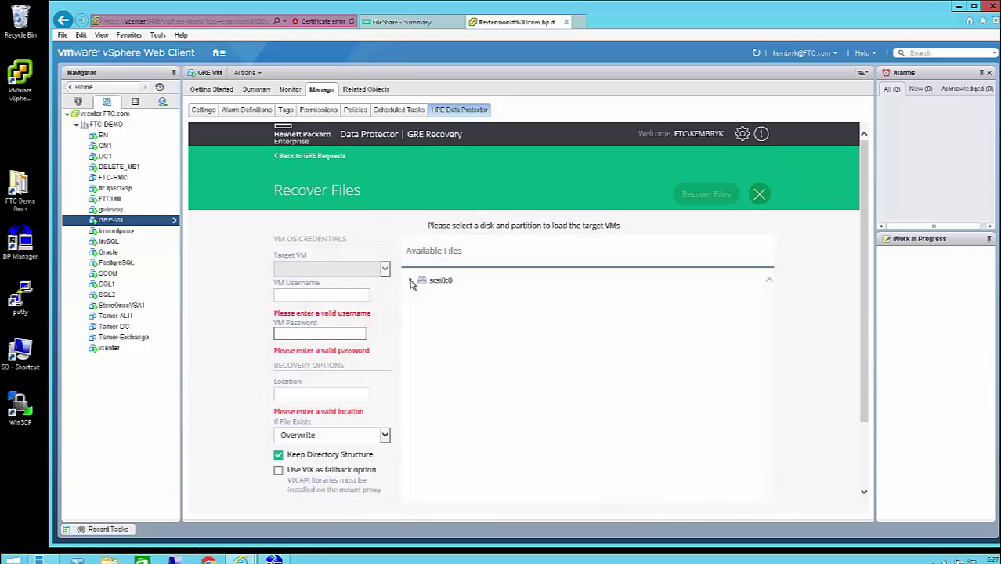
left_click(410, 283)
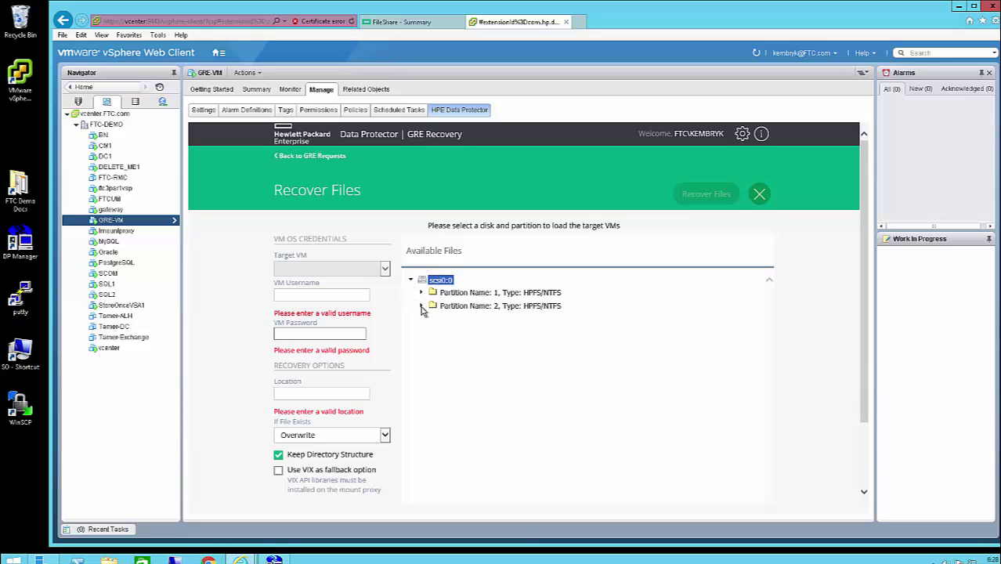
left_click(421, 305)
left_click(431, 317)
left_click(454, 330)
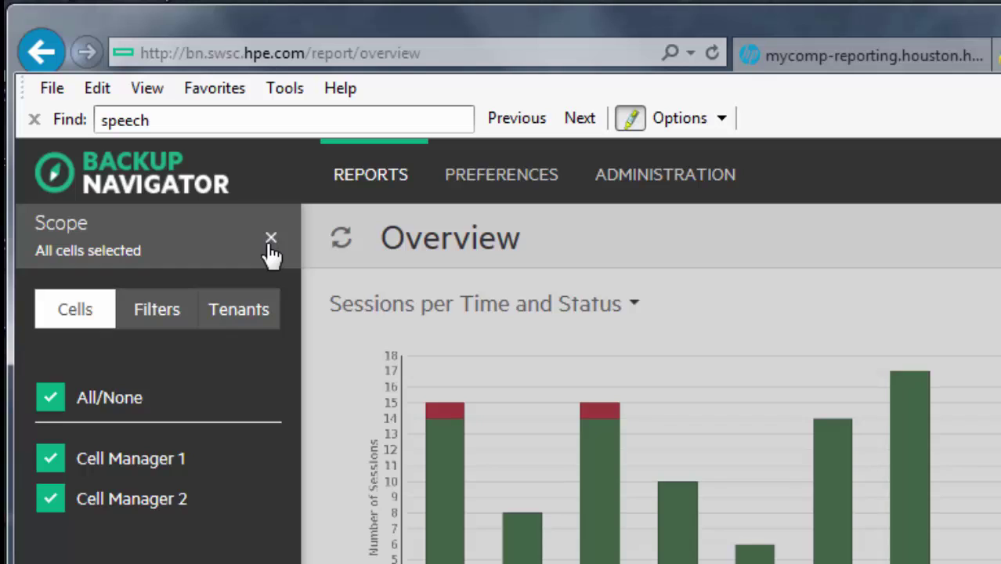
Step: Check the Tenants filters in the report Scope panel before viewing the Overview dashboard
left_click(236, 321)
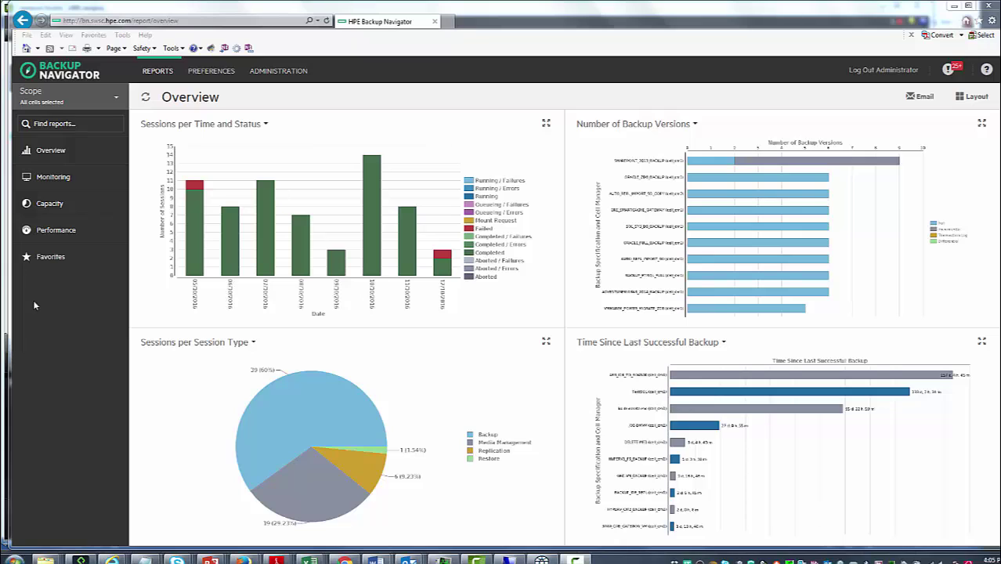
Step: Open Sessions per Time and Status and drill from the red 12/10 bar into its List of Sessions
left_click(323, 225)
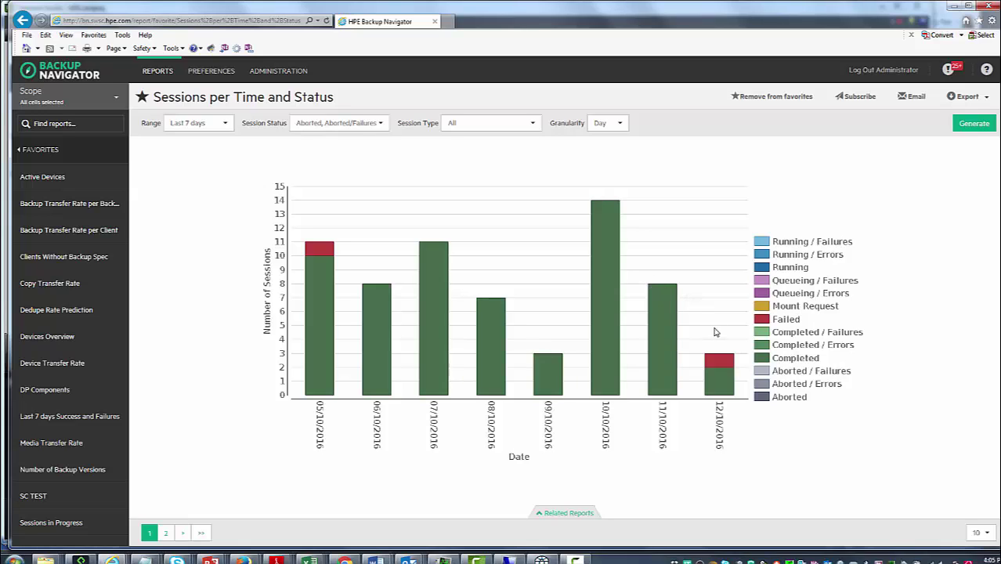
left_click(562, 512)
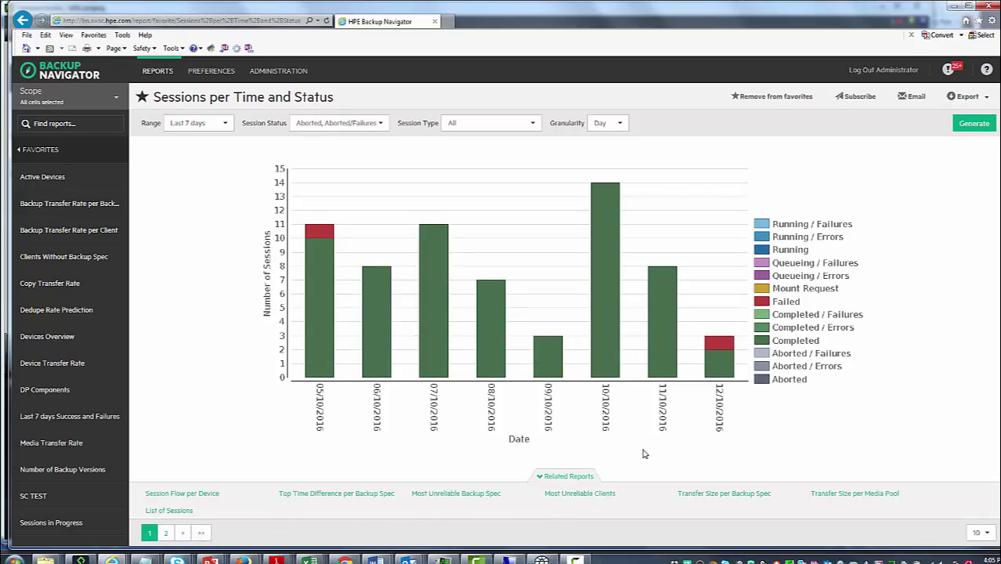
left_click(540, 479)
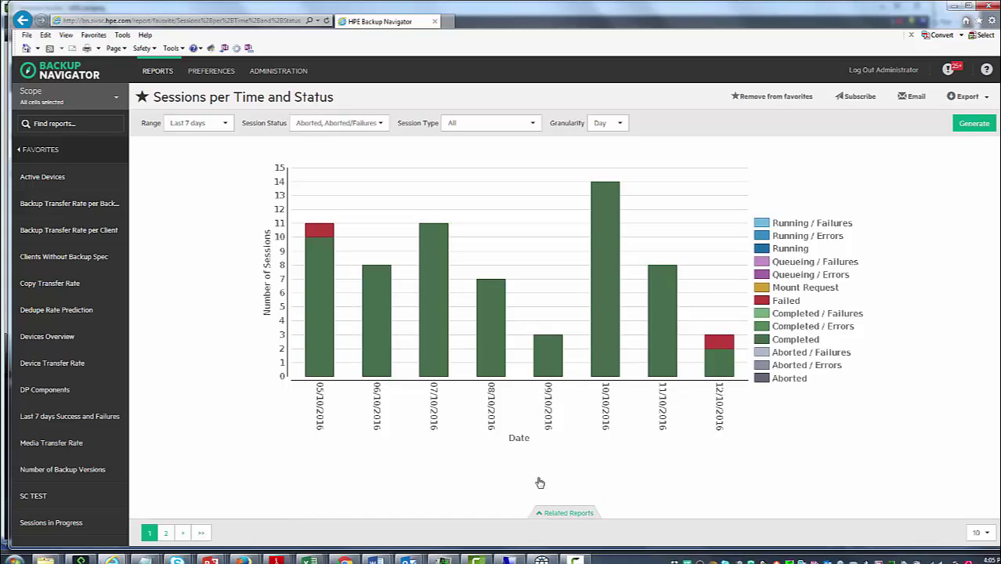
left_click(727, 350)
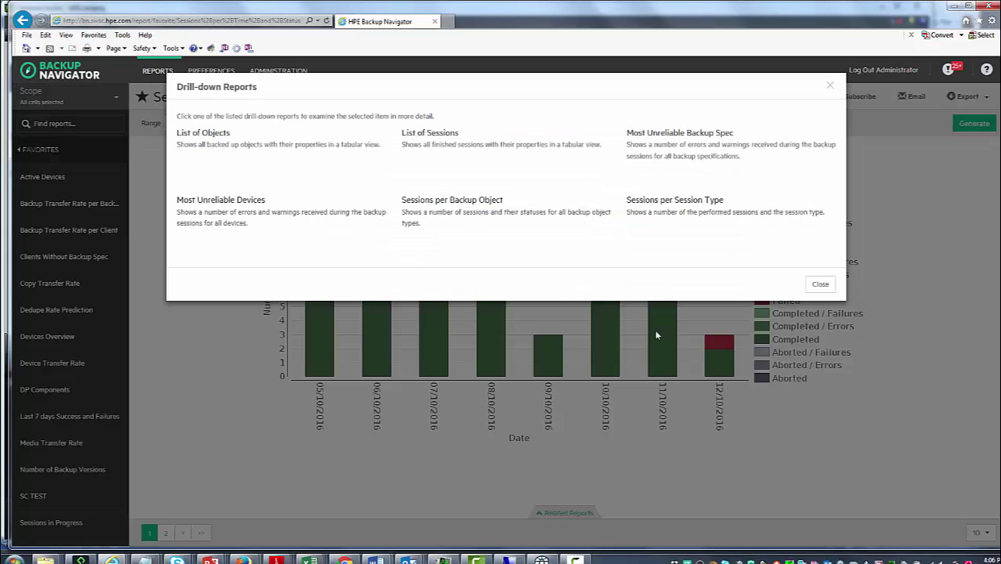
left_click(449, 136)
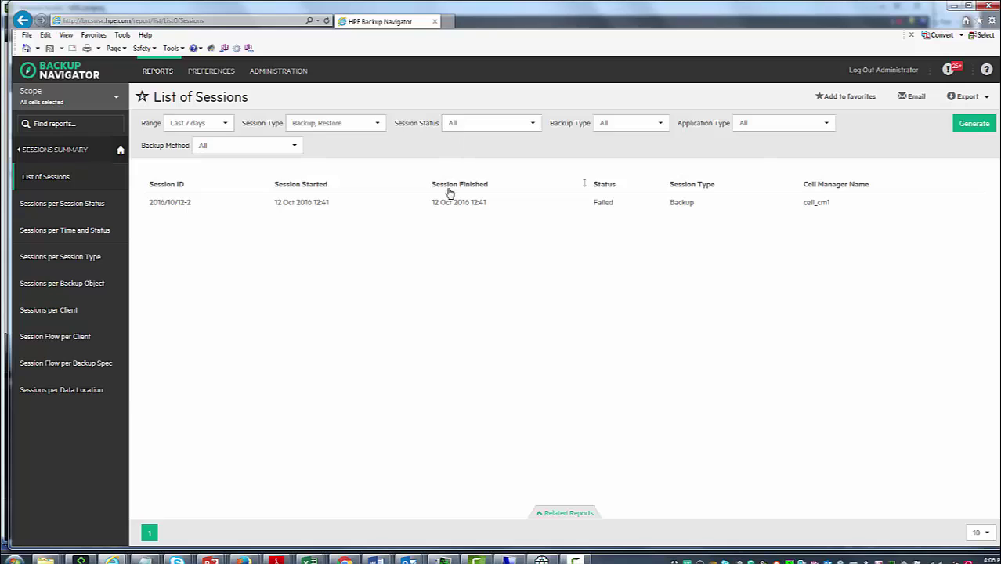
Step: Open Session Output for session 2016/10/12-2 and regenerate it without Normal-severity messages
left_click(451, 206)
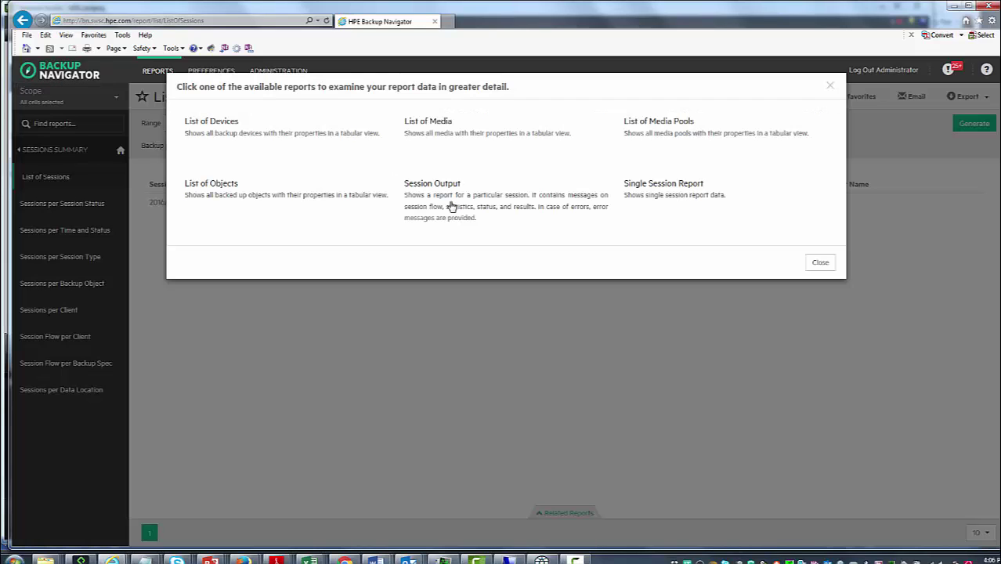
left_click(432, 188)
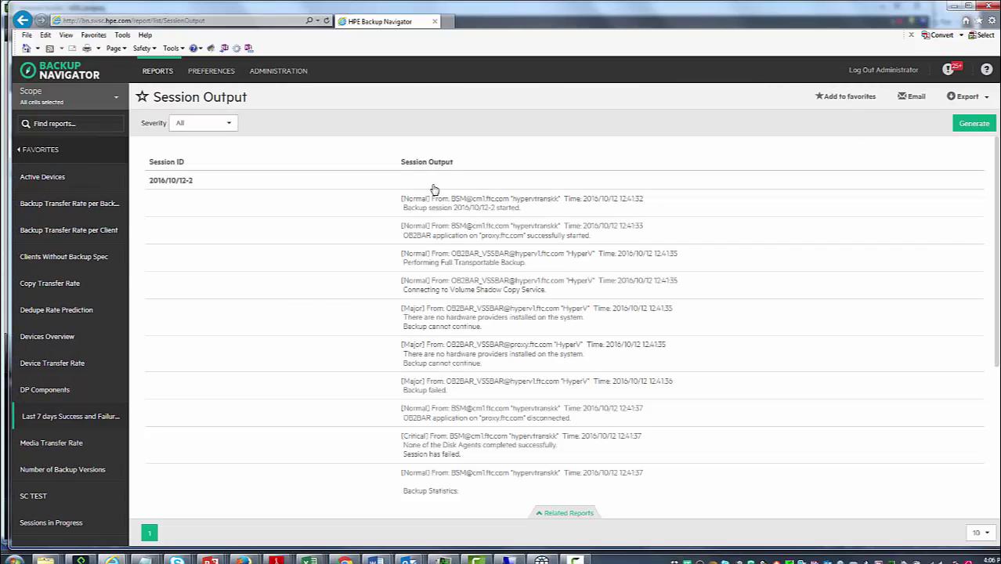
left_click(231, 123)
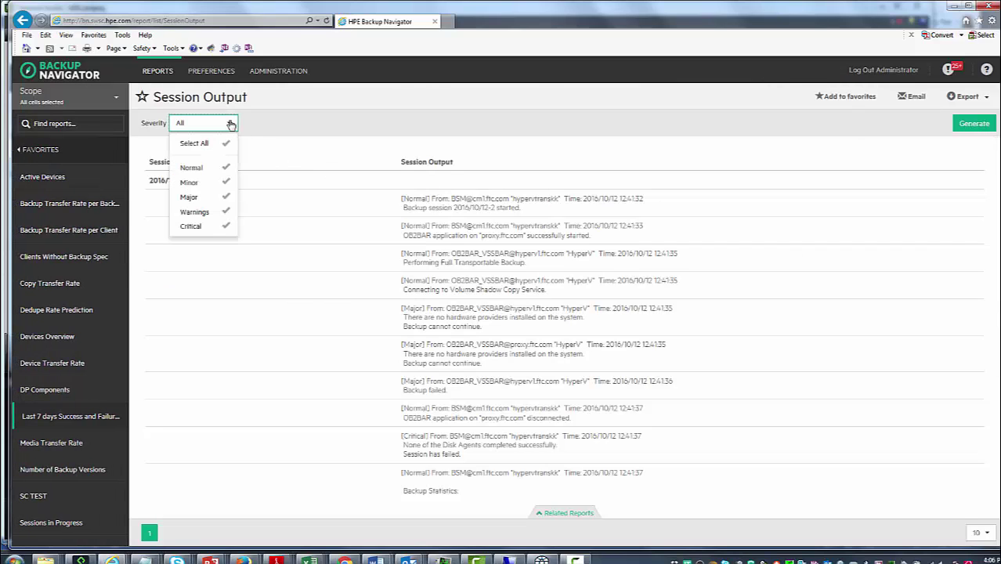
left_click(200, 170)
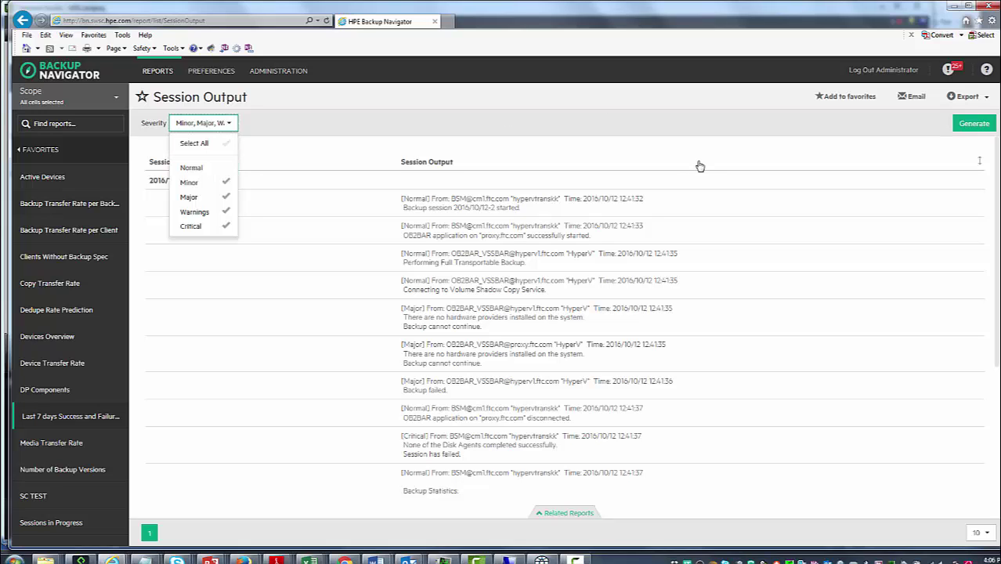
left_click(978, 125)
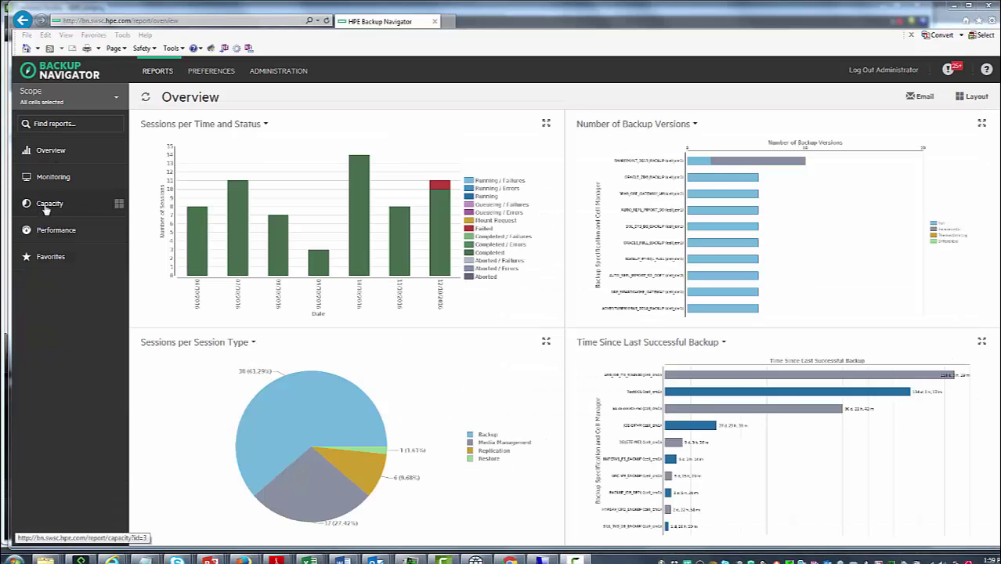
Step: On the Capacity dashboard, preview Transfer Size Prediction, then open the Dedupe Rate per Client report
left_click(46, 207)
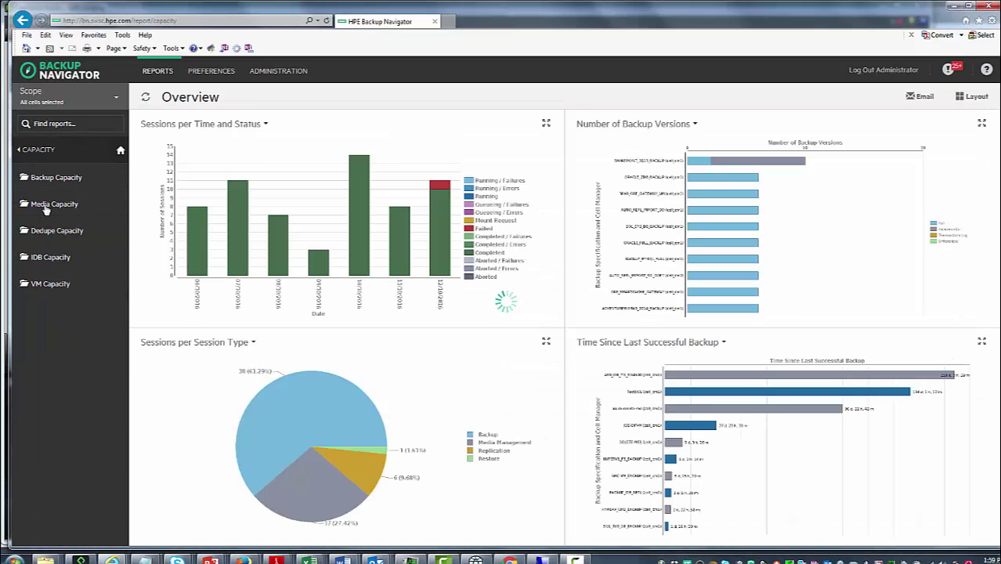
left_click(277, 224)
left_click(22, 21)
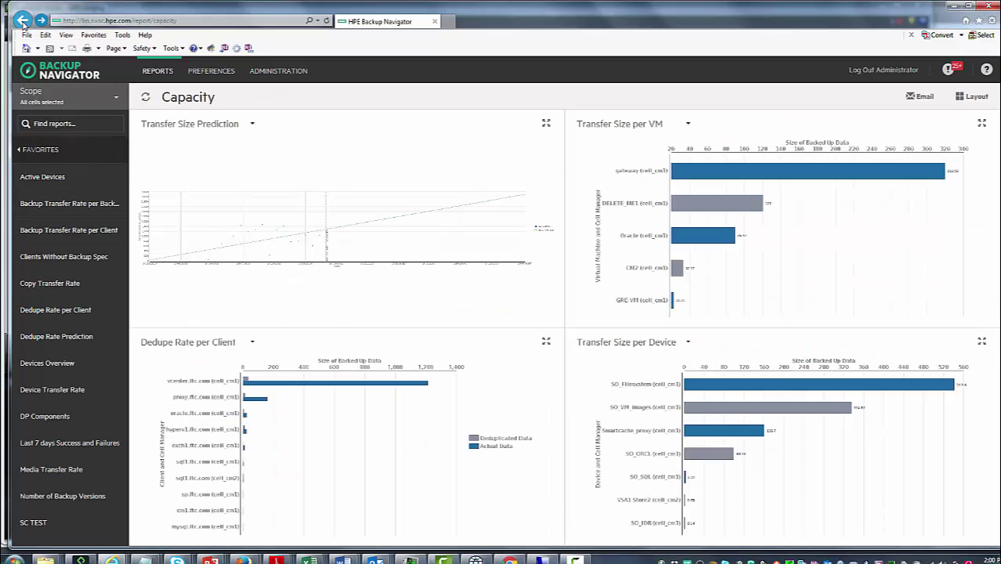
left_click(285, 434)
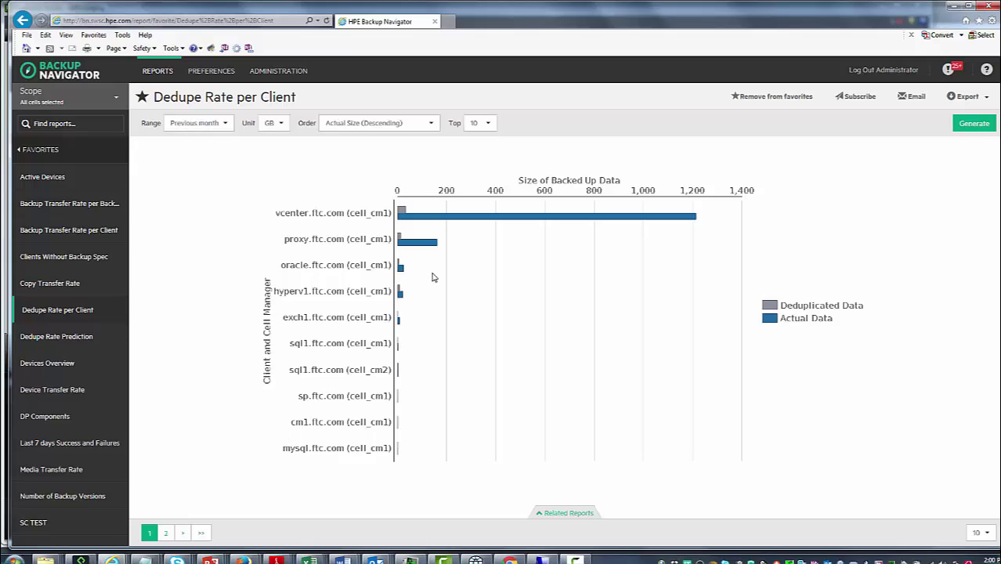
mouse_move(498, 220)
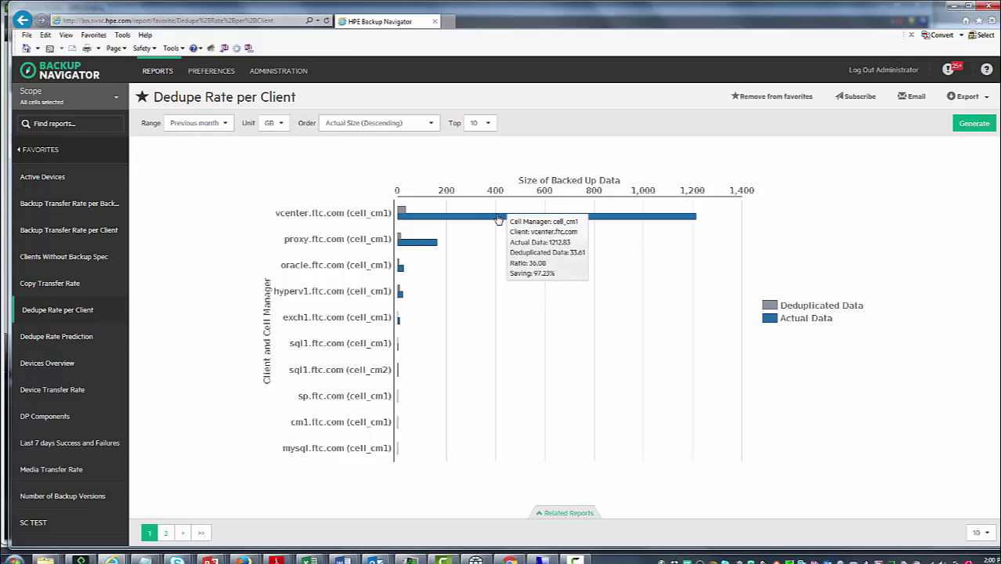
Step: Start a subscription named 'dedupe rate' for this report, rendered as PDF
left_click(861, 97)
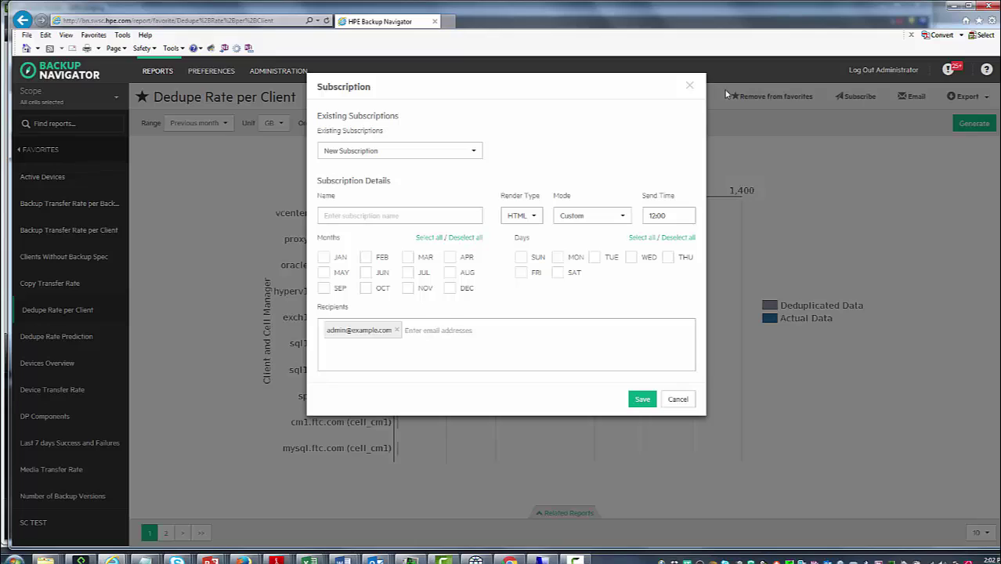
type("dedupe rate")
left_click(534, 216)
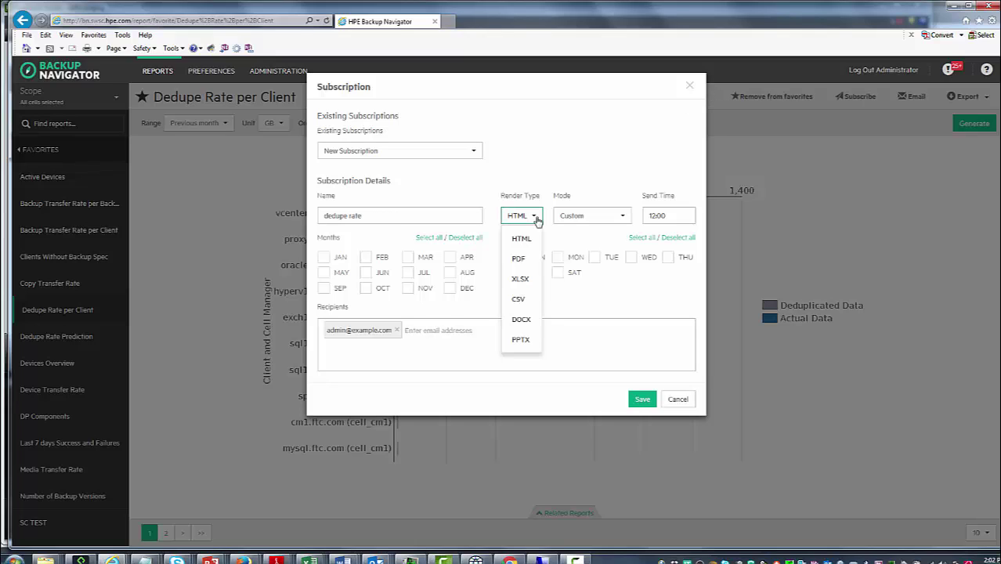
left_click(520, 259)
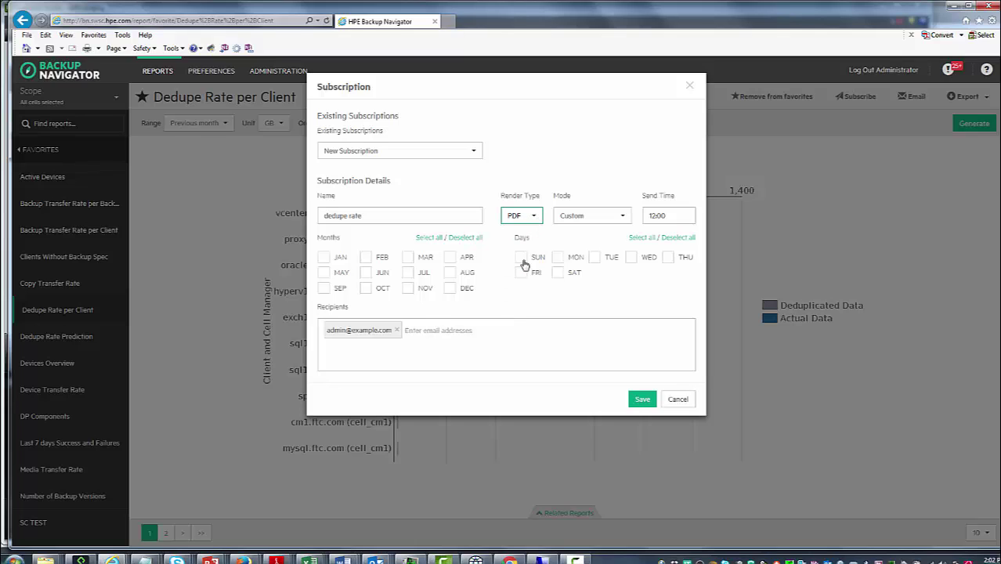
left_click(623, 216)
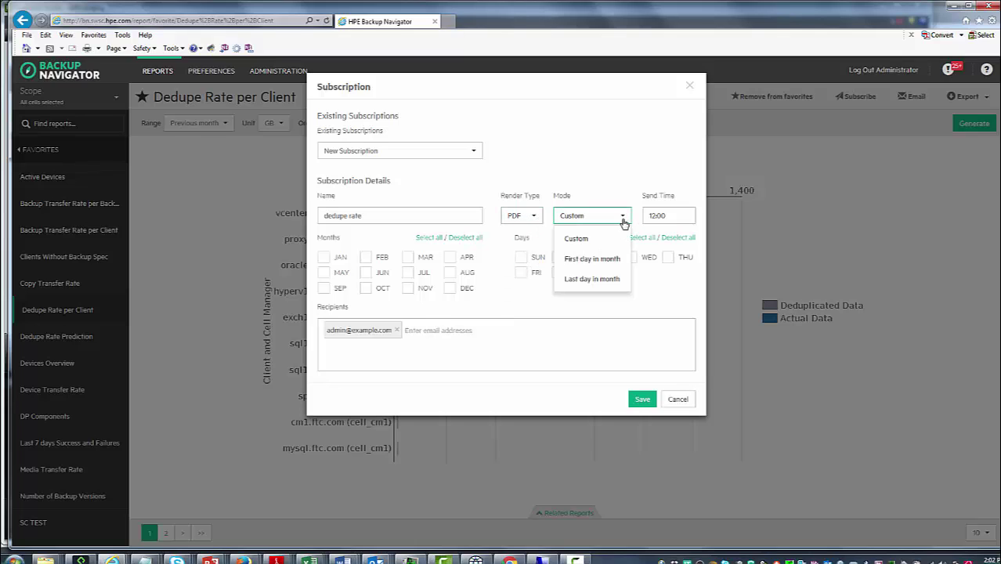
Step: Save the subscription with Custom mode, then view Performance's Backup Transfer Rate per Backup Spec chart
left_click(623, 217)
left_click(642, 399)
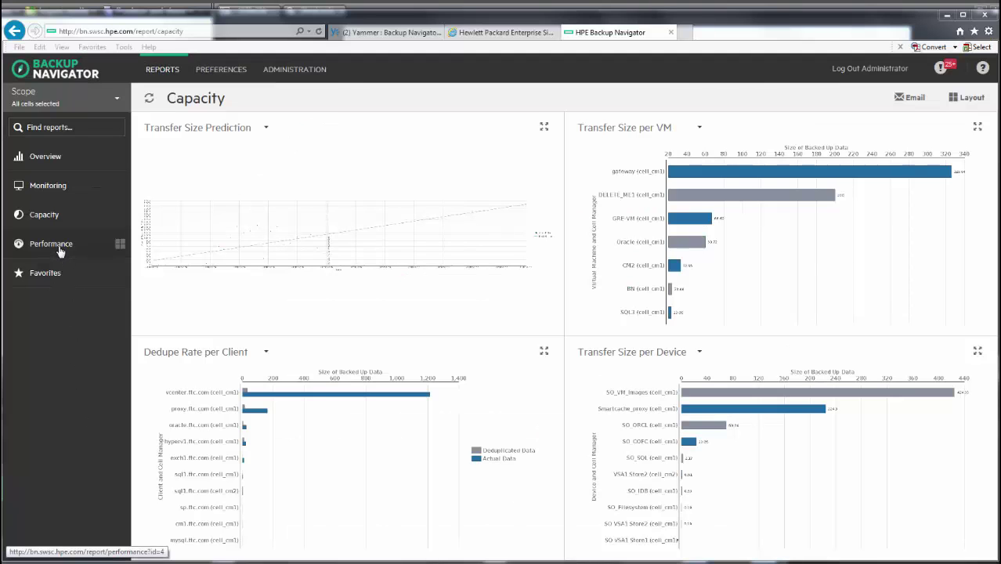
left_click(60, 249)
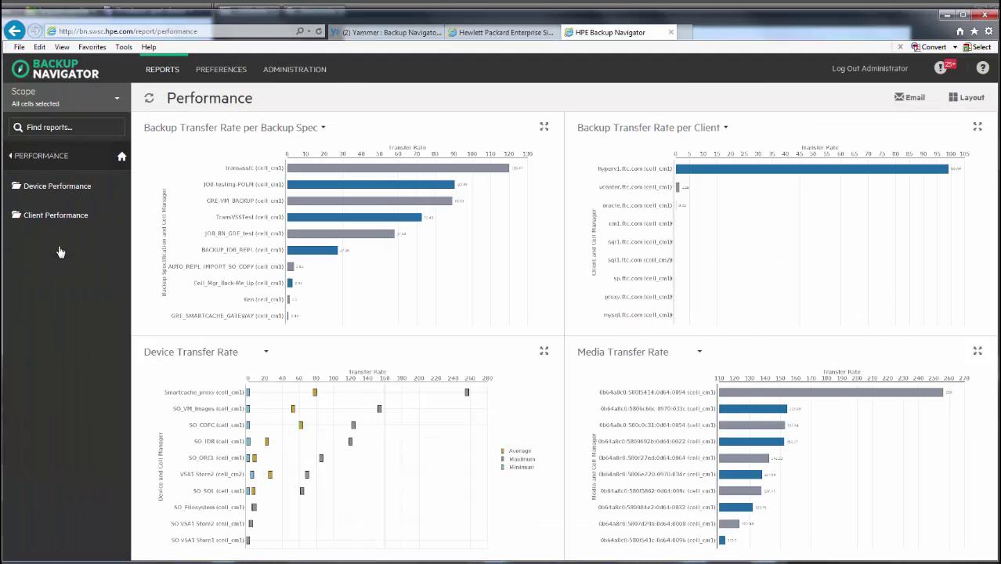
left_click(321, 224)
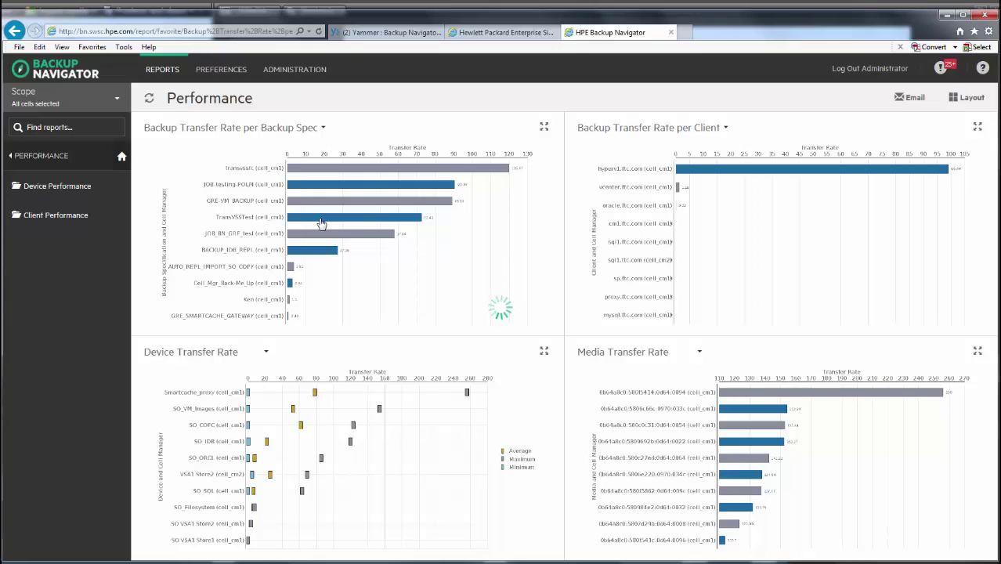